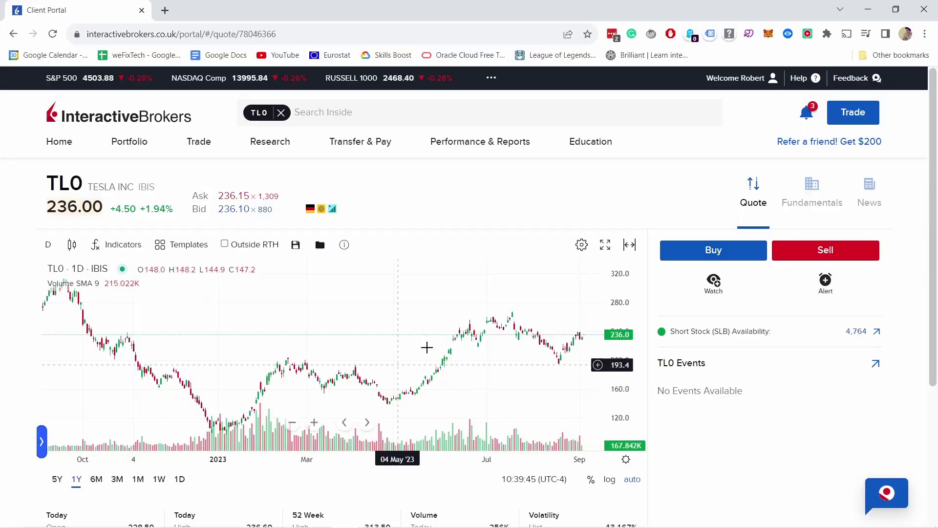
Step: Switch the TL0 price chart to a line chart and narrow its range from one year to six months
scroll(430, 345, down, 3)
scroll(372, 203, up, 3)
click(72, 245)
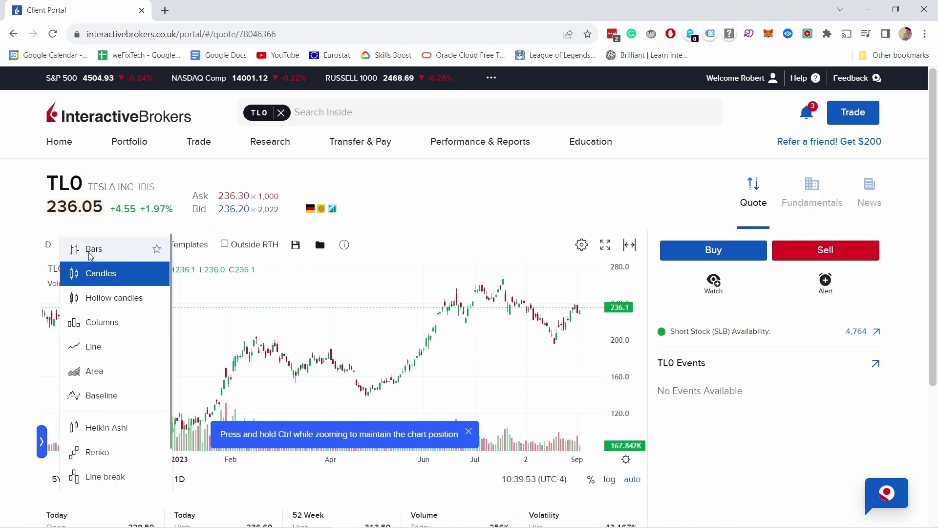
click(93, 344)
scroll(93, 343, down, 1)
click(77, 418)
click(96, 418)
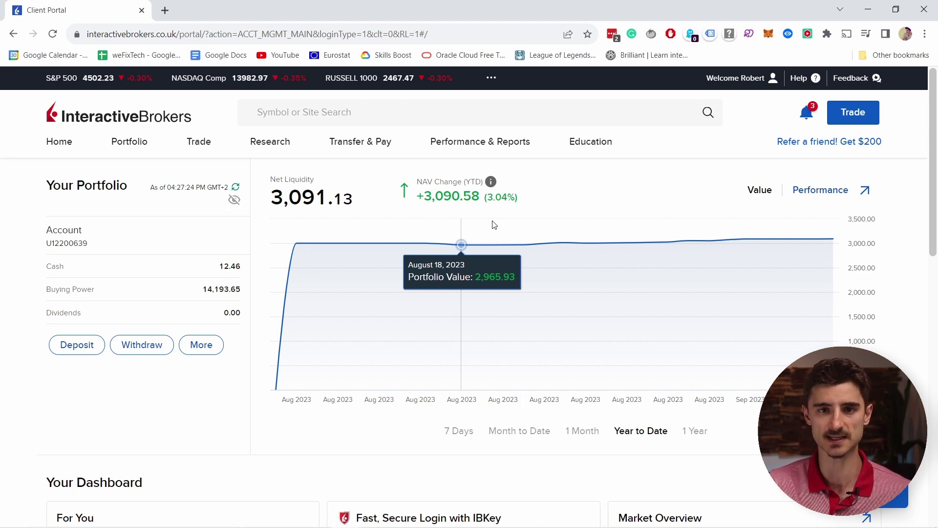
Step: Start a new Euro deposit method from Transfer Funds > Make a Deposit and review the listed methods
click(368, 143)
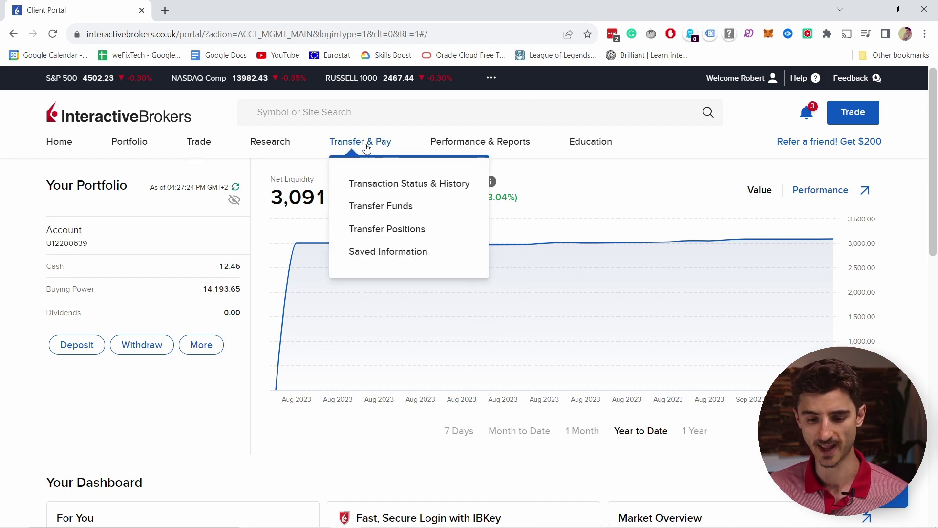
click(370, 206)
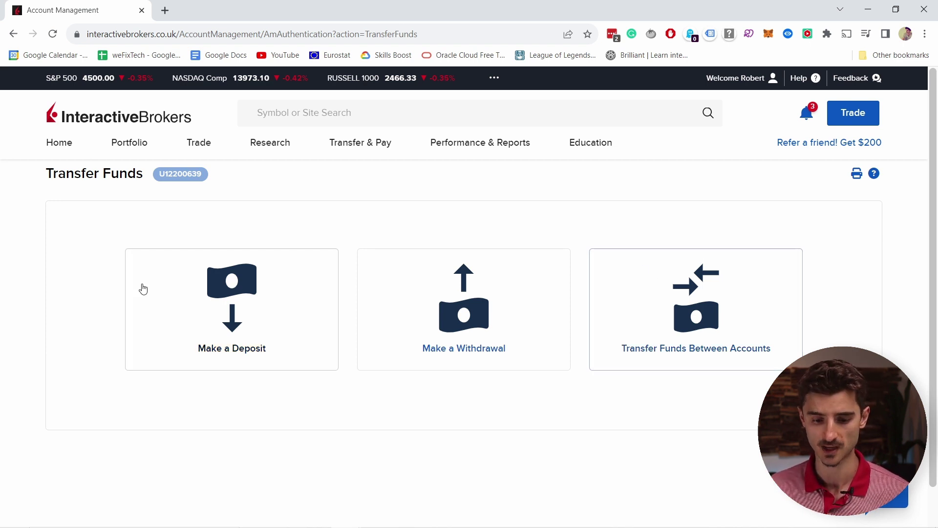
click(217, 317)
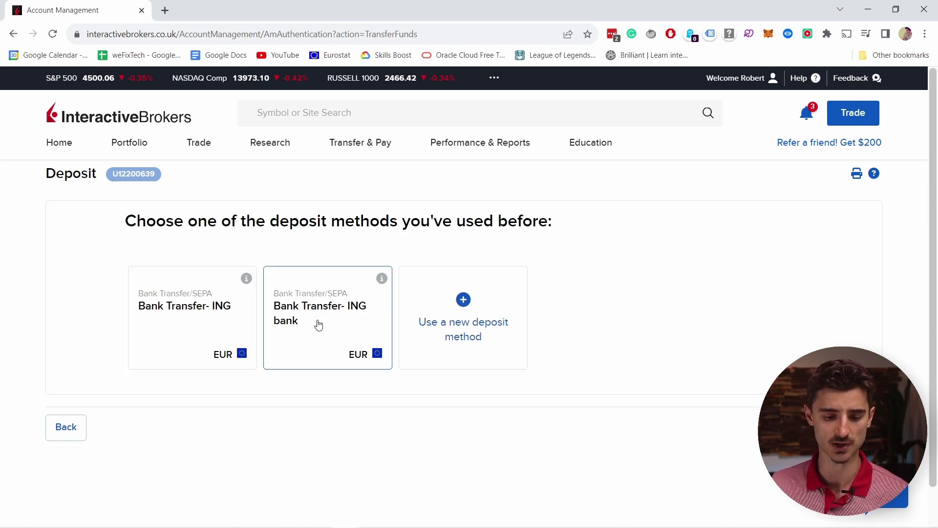
click(477, 310)
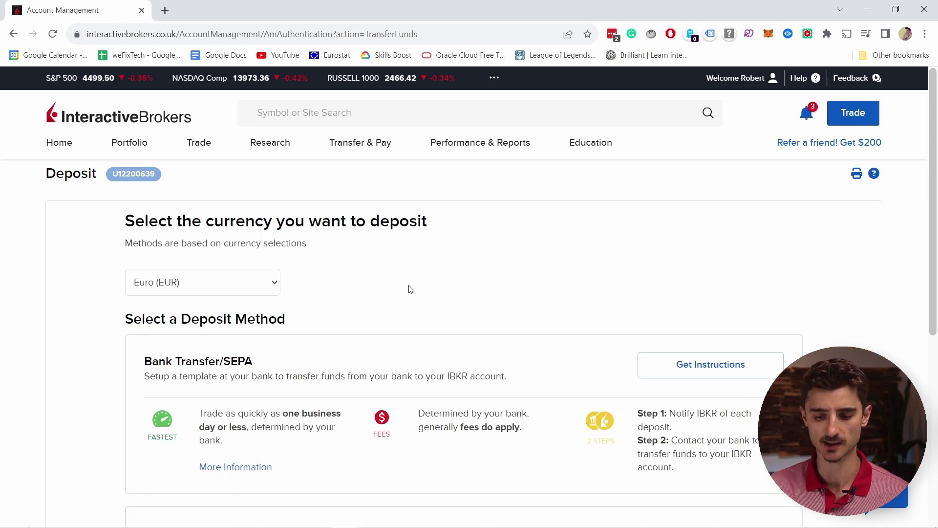
scroll(400, 250, down, 3)
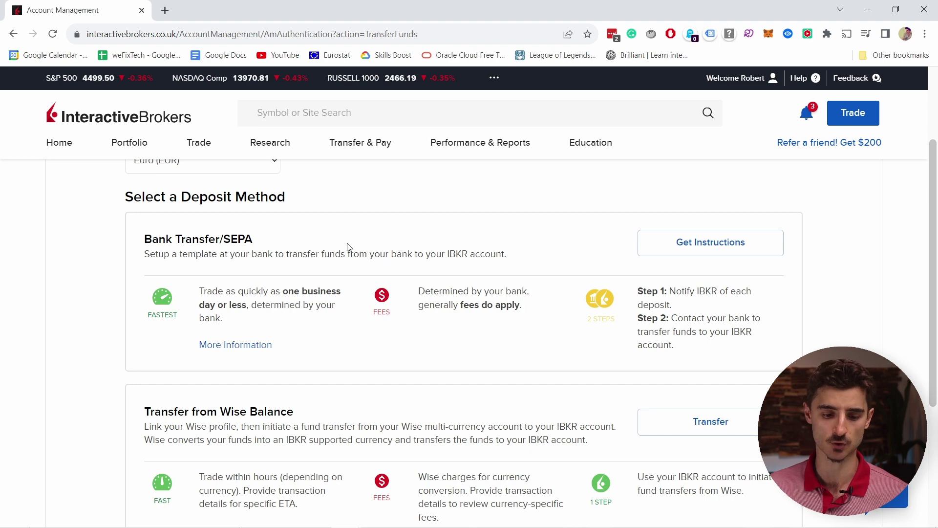
scroll(201, 266, down, 3)
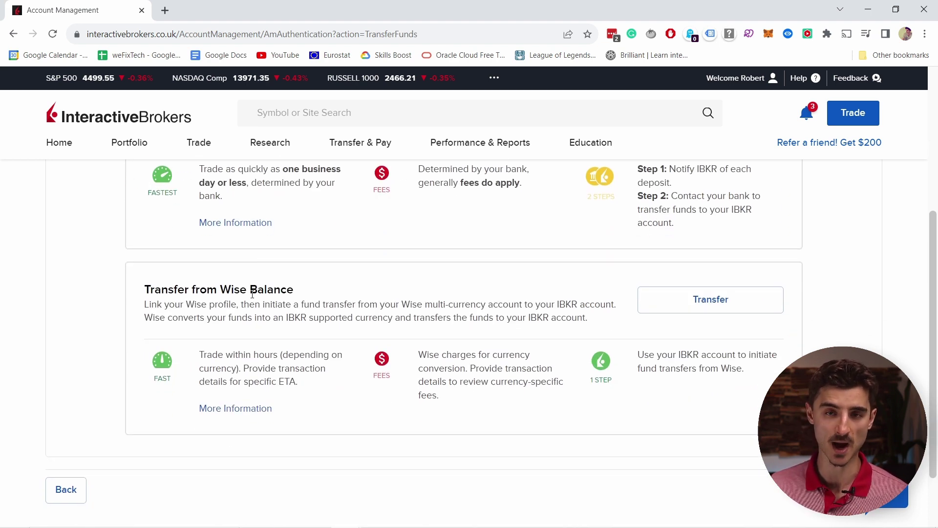
scroll(416, 334, up, 3)
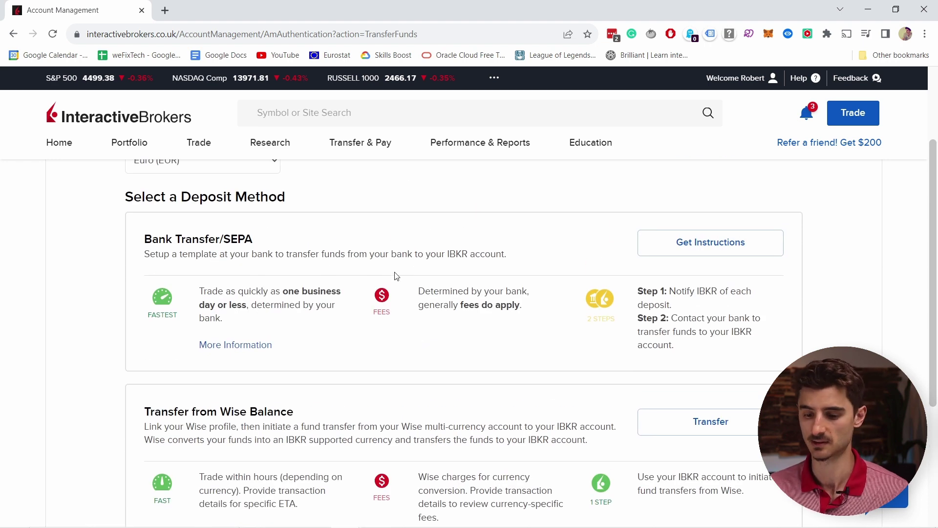
Step: On the Bank Transfer/SEPA form, enter sending institution 'ING Bank BV' and the bank account number
click(703, 247)
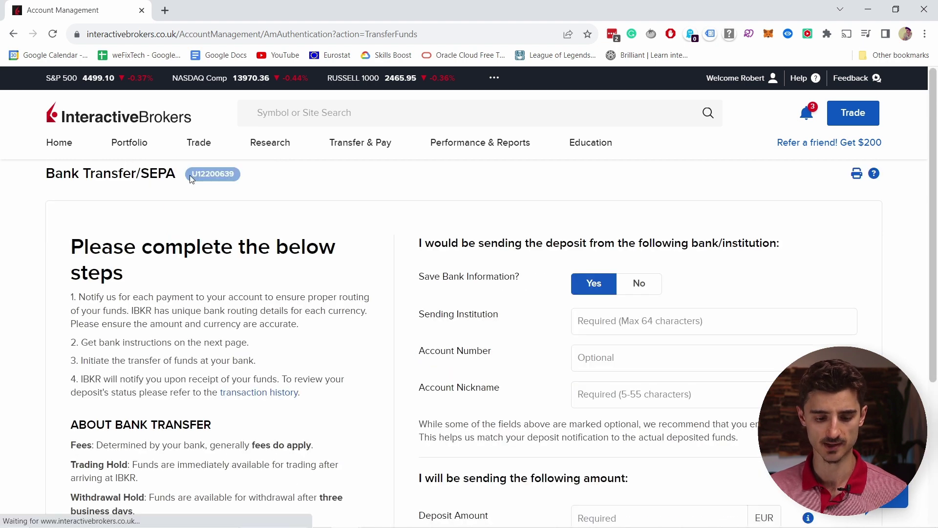
scroll(198, 295, down, 1)
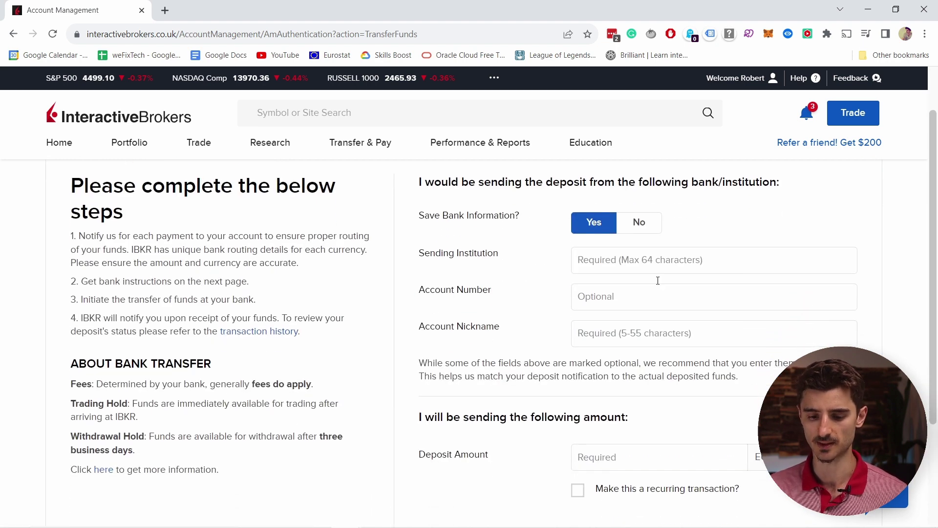
click(649, 263)
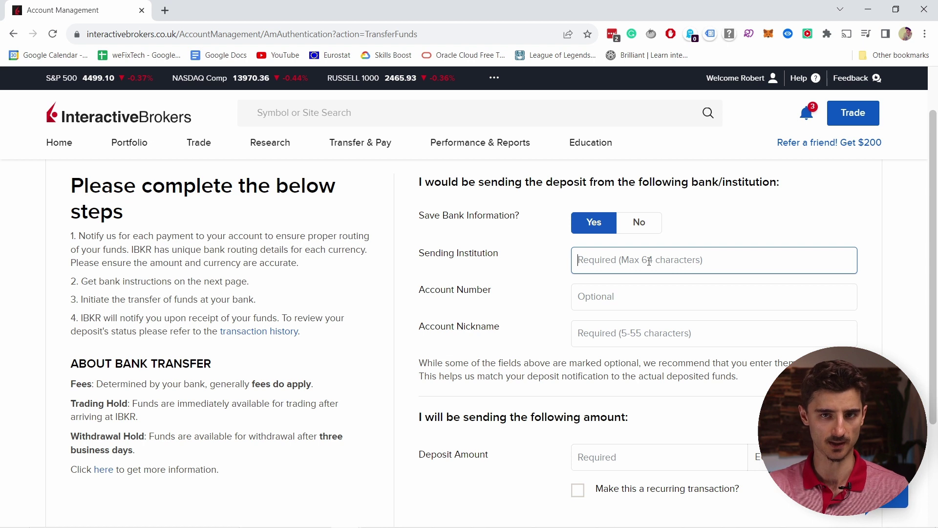
text(I)
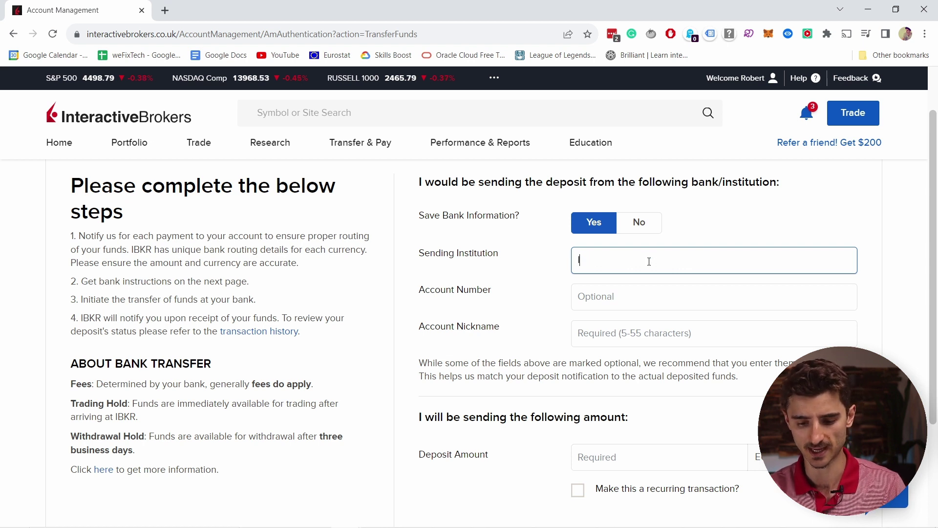
text(NG BAn)
key(BackSpace)
key(BackSpace)
text(a)
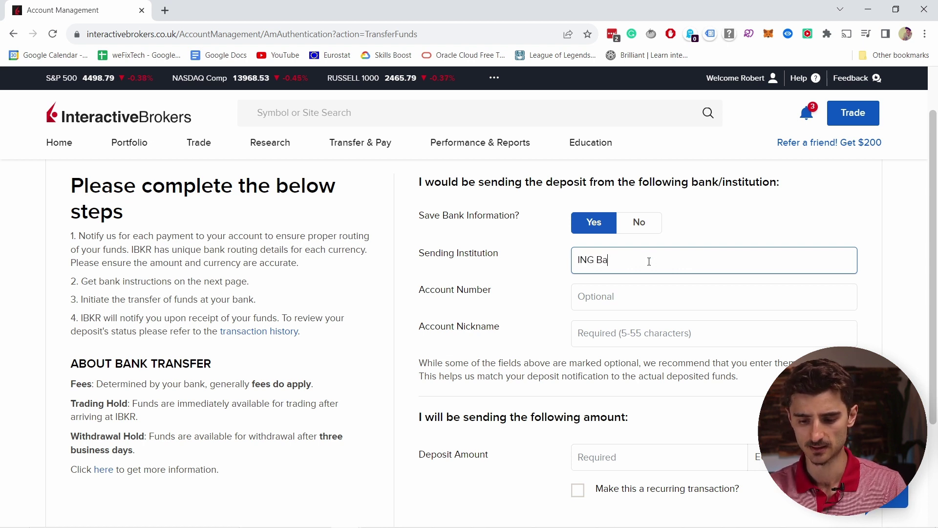
text(nk BV)
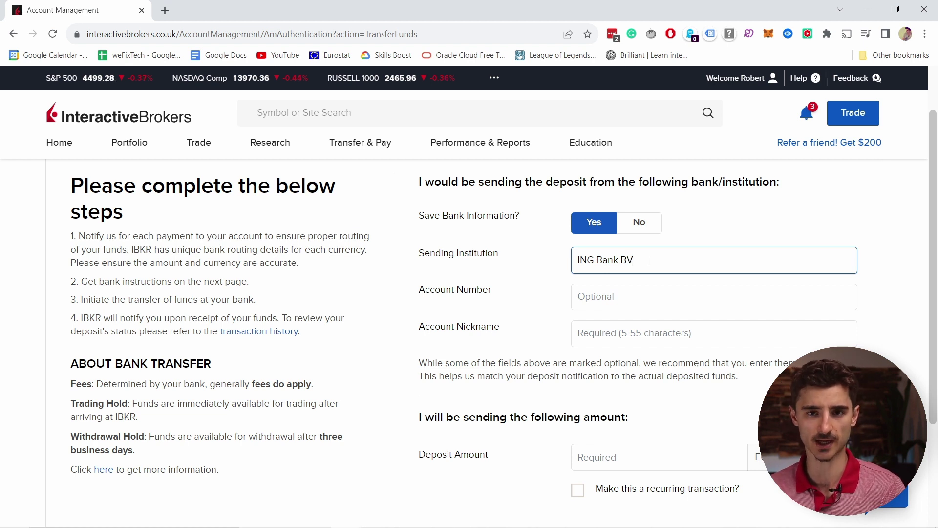
key(Tab)
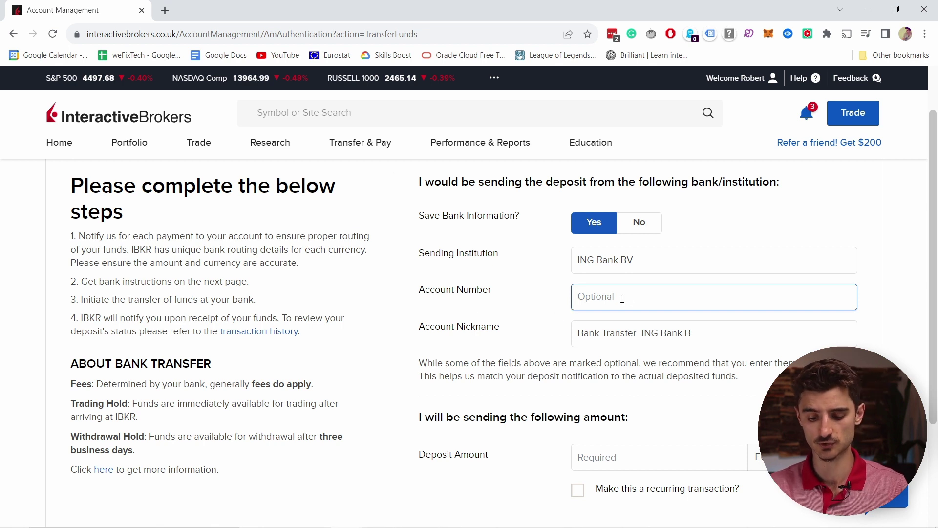
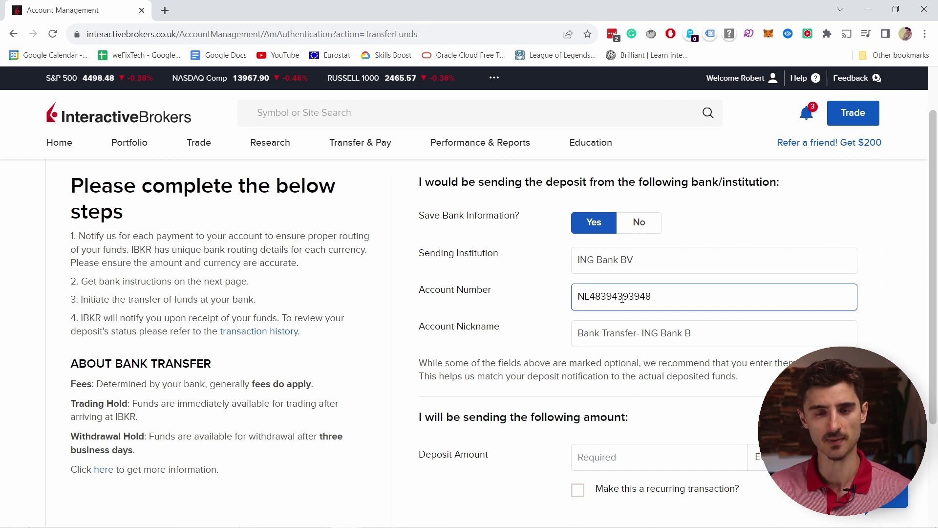
Step: Keep the auto-filled account nickname and enter a deposit amount of 2000 EUR
click(633, 332)
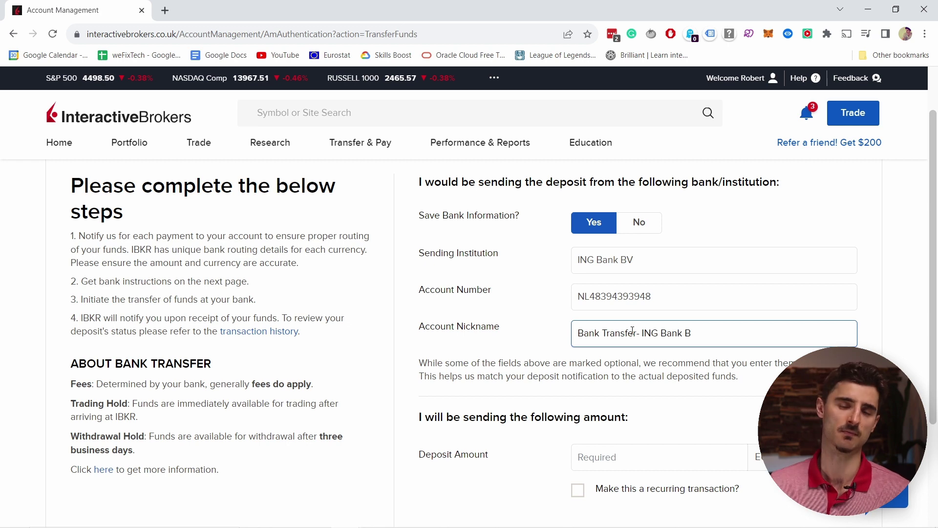
scroll(650, 315, down, 3)
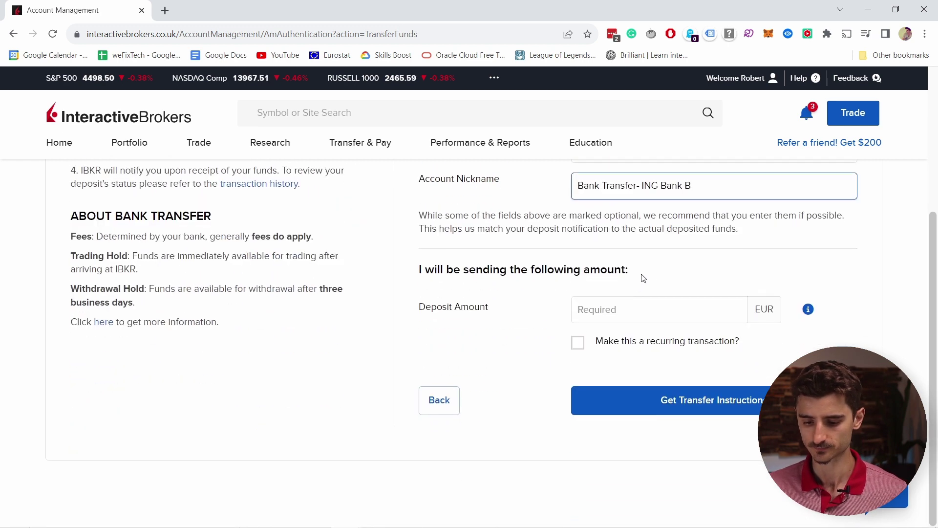
click(621, 309)
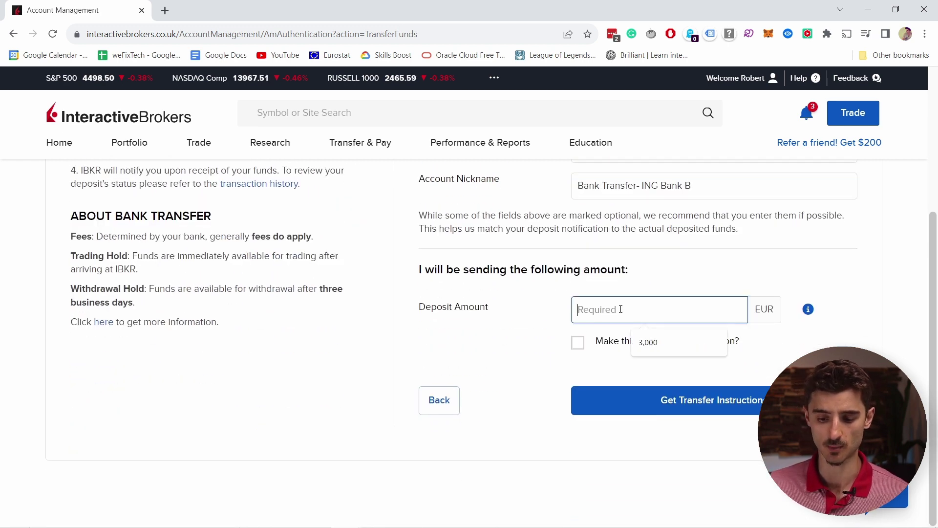
text(2000)
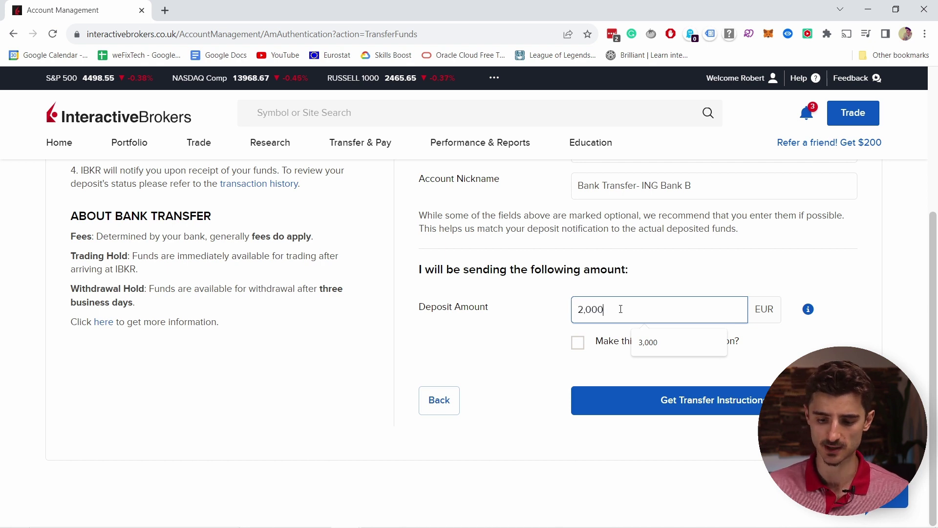
click(547, 330)
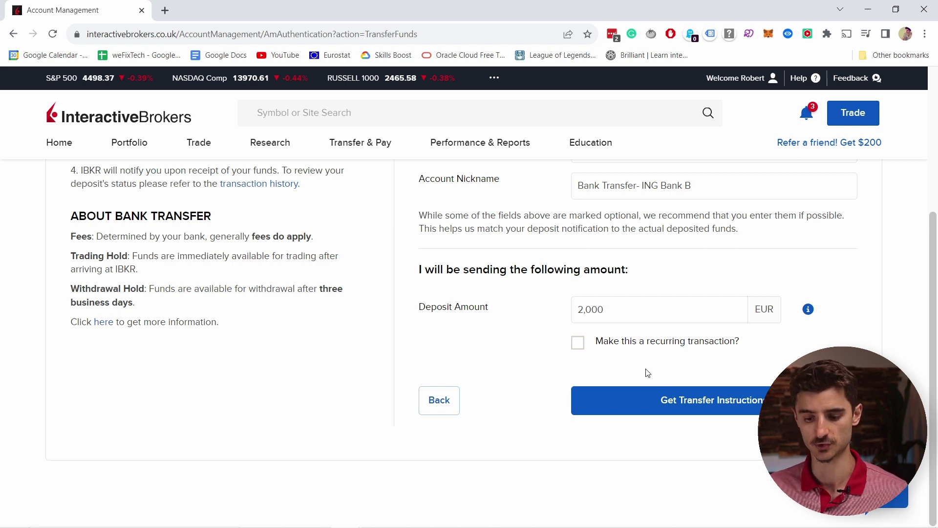
click(656, 404)
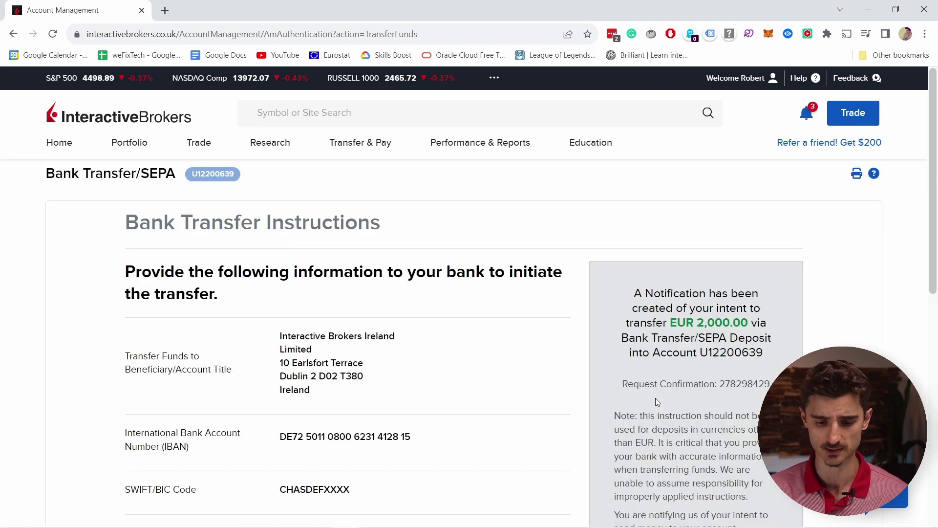
scroll(503, 306, down, 3)
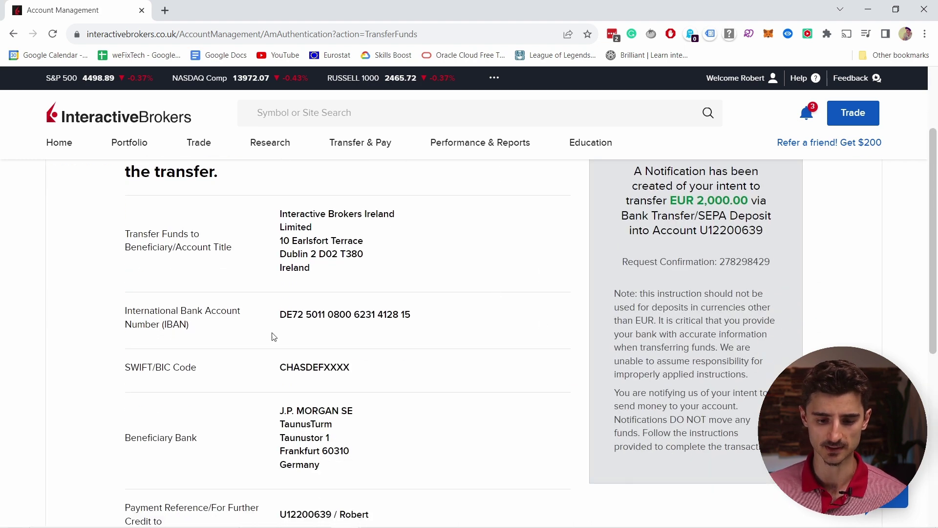
scroll(467, 198, down, 1)
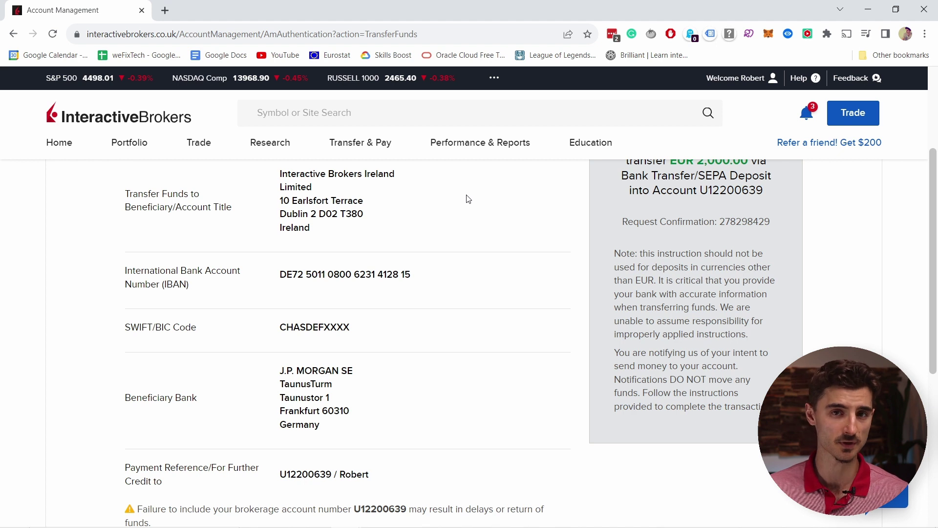
drag(280, 174, 315, 192)
click(288, 273)
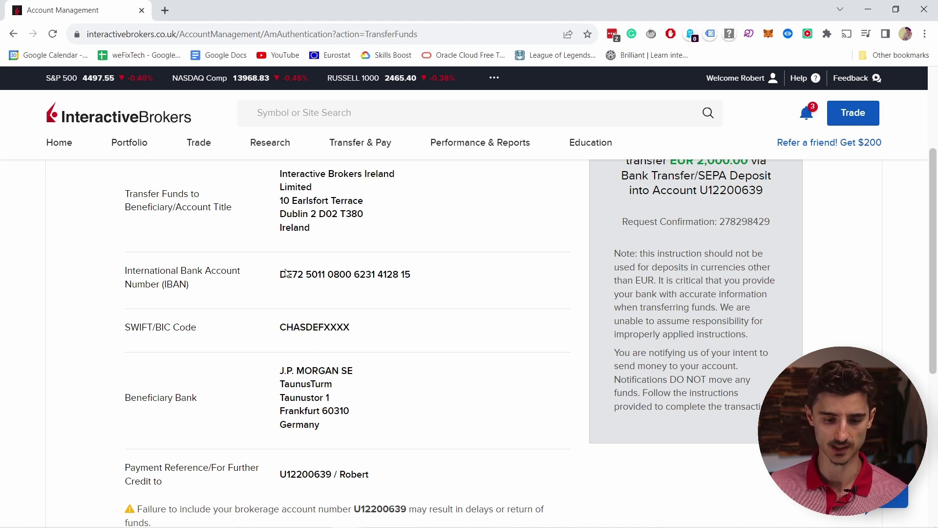
drag(289, 277, 421, 281)
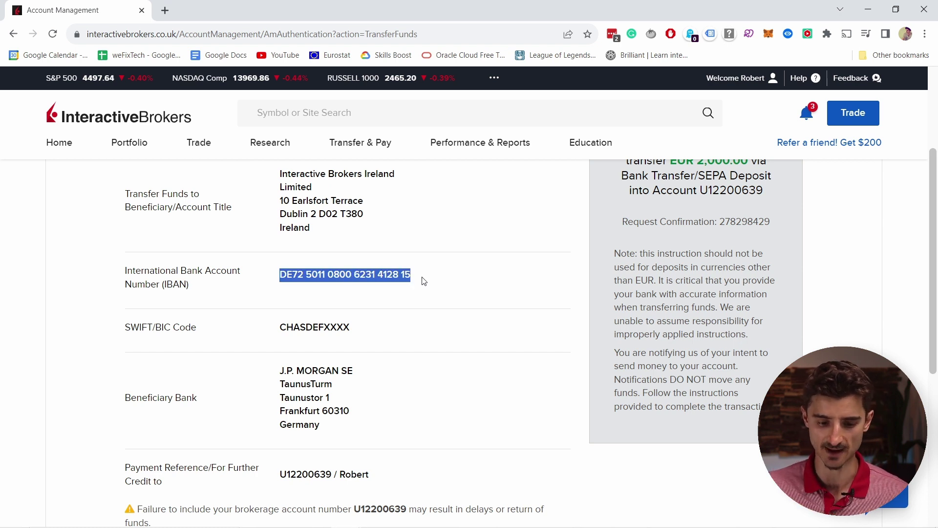
drag(353, 333, 290, 326)
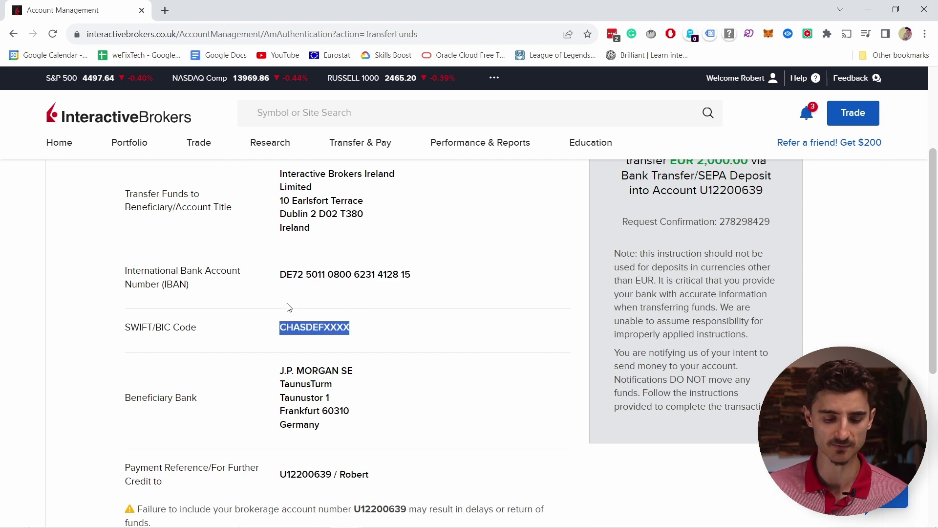
scroll(288, 308, down, 1)
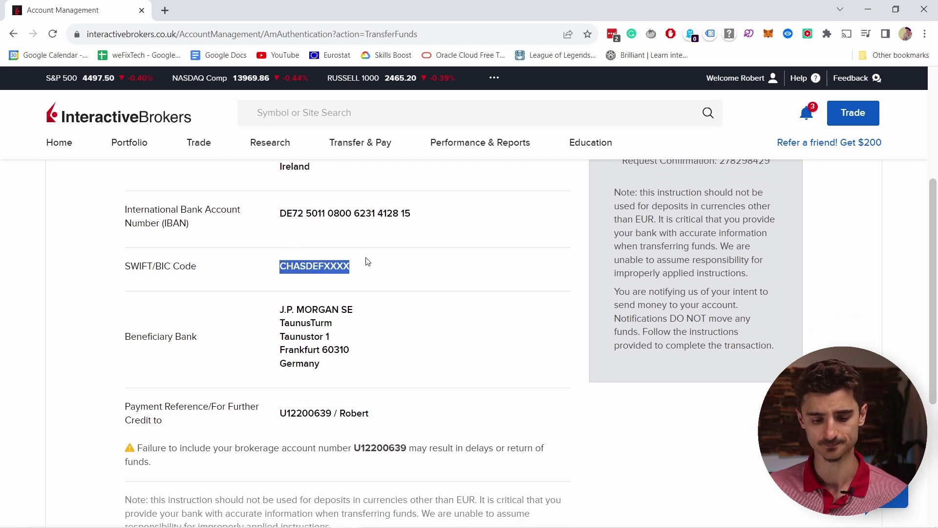
drag(337, 377, 278, 313)
click(370, 319)
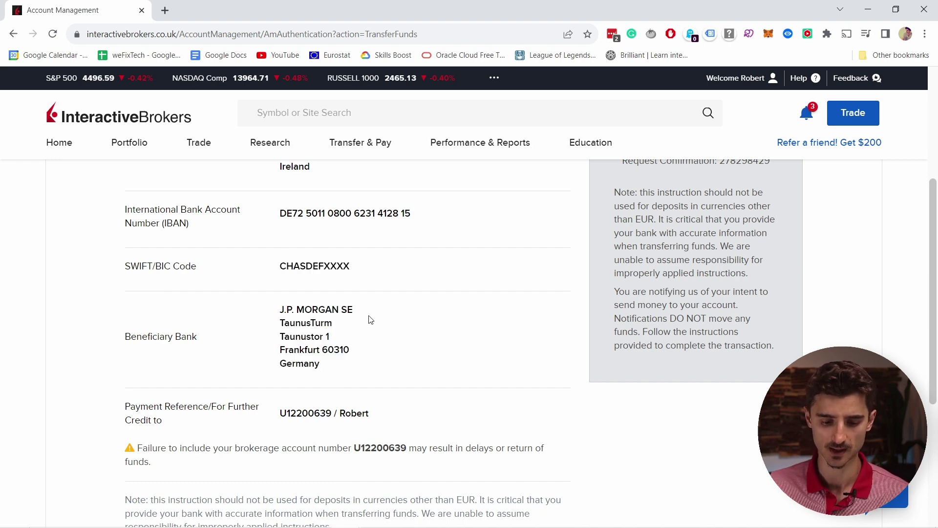
scroll(370, 320, down, 4)
scroll(309, 274, up, 1)
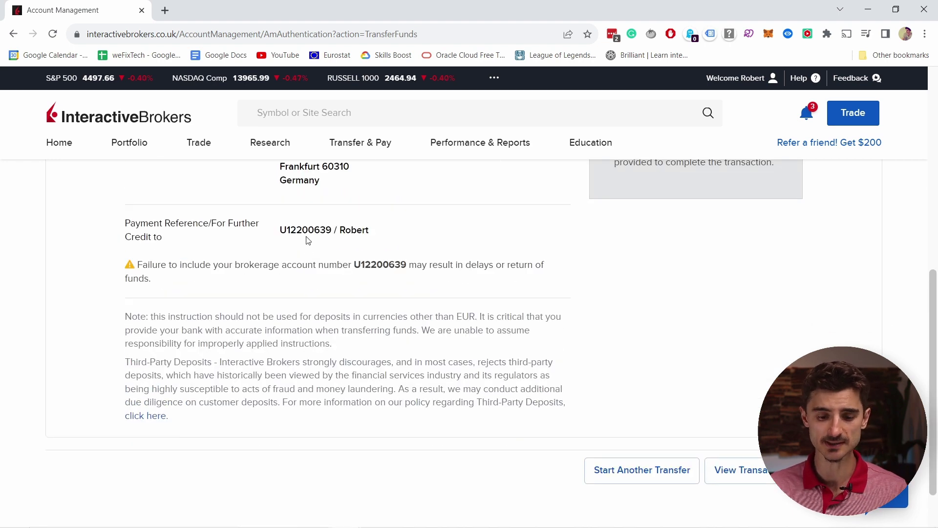
drag(277, 231, 345, 233)
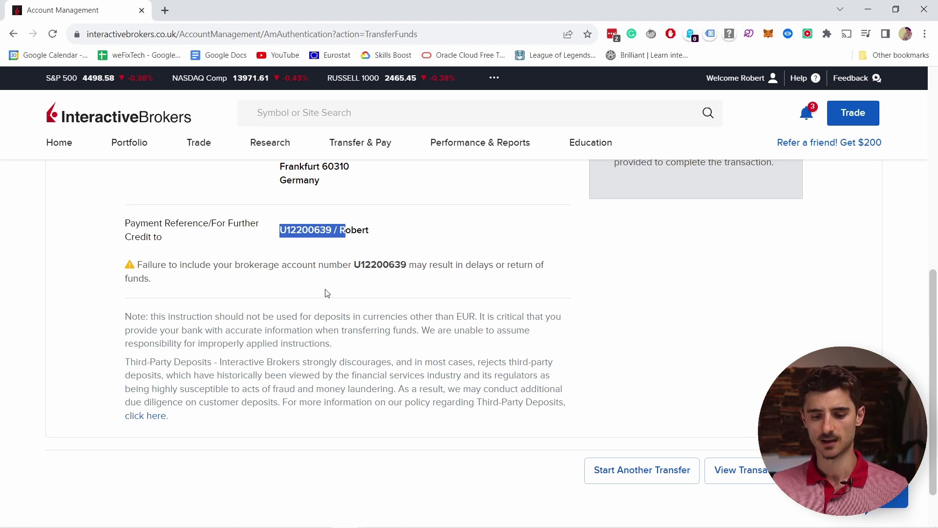
scroll(338, 293, up, 3)
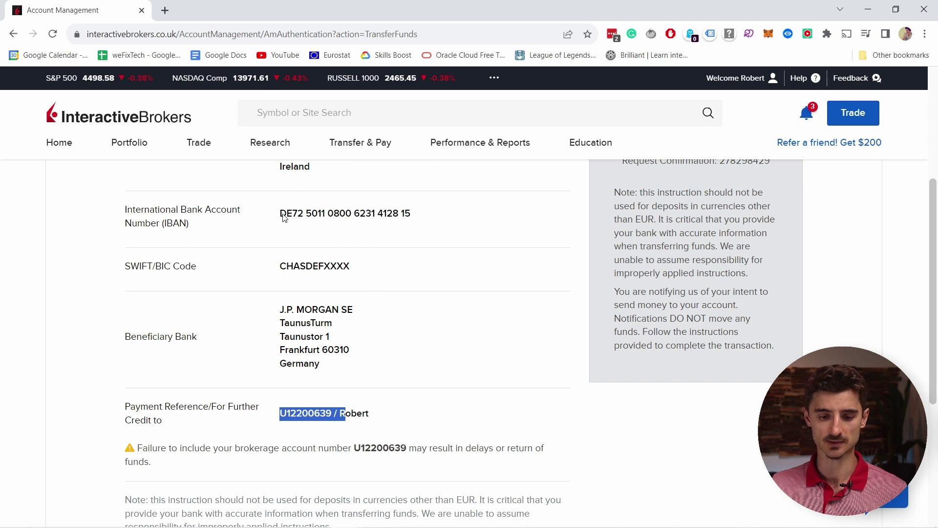
drag(282, 213, 419, 220)
scroll(338, 271, down, 1)
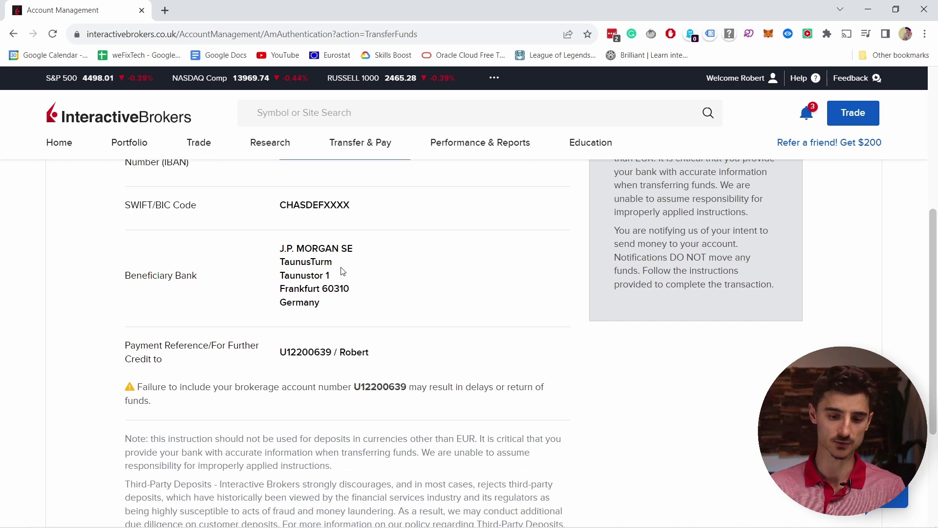
scroll(371, 297, down, 3)
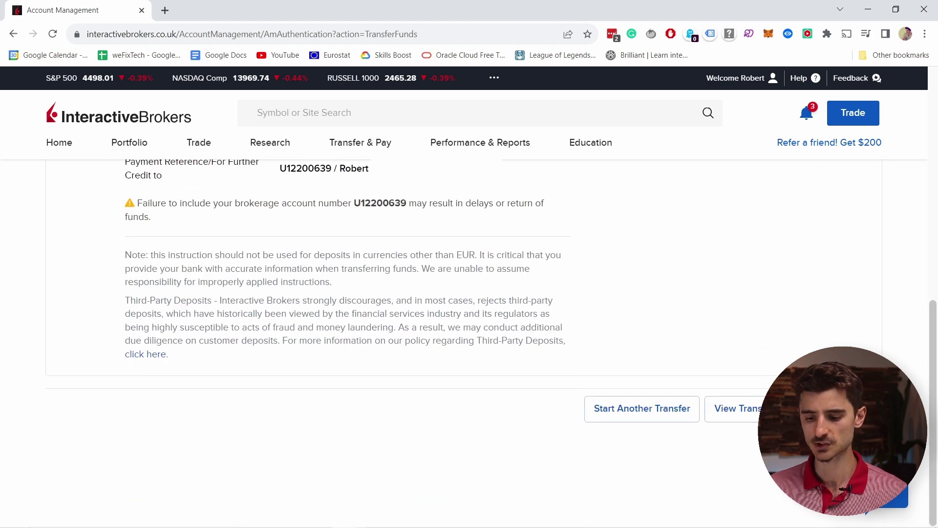
Step: Leave the deposit flow via Start Another Transfer and Make a Deposit, then return Home
click(642, 408)
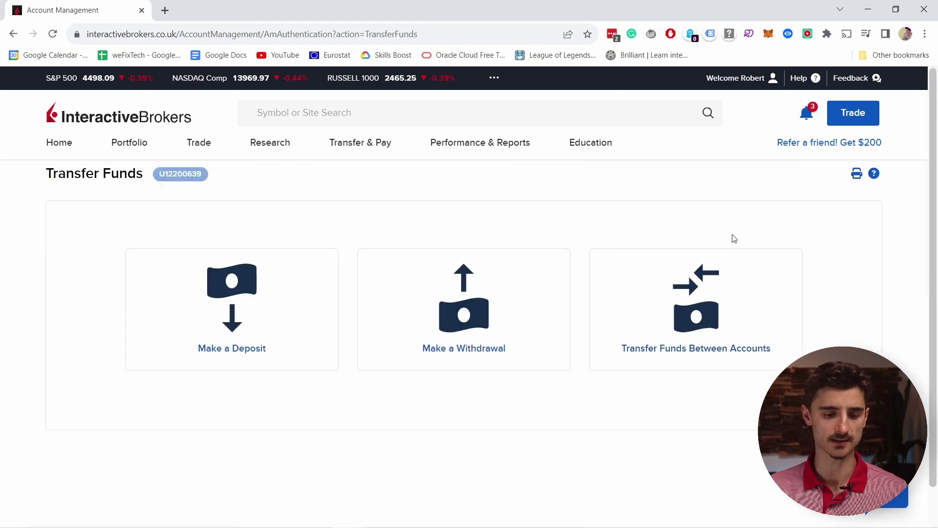
click(256, 290)
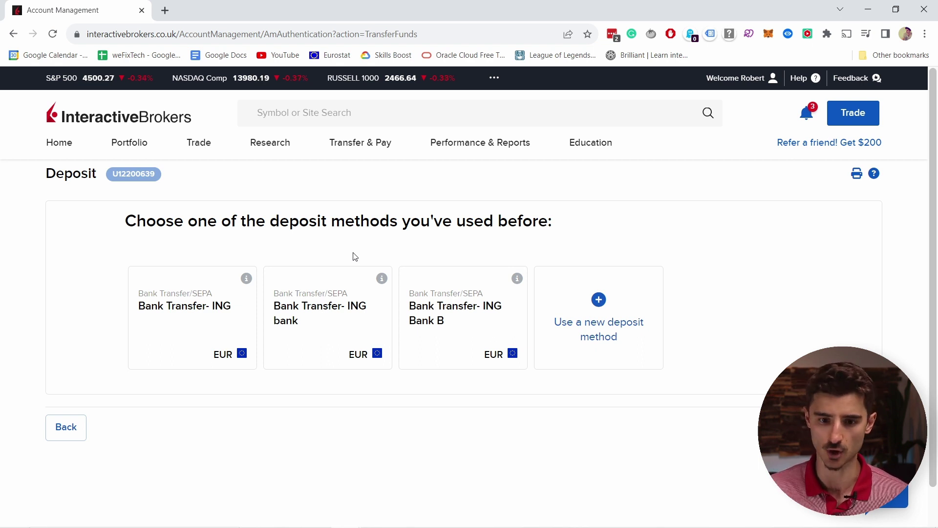
click(68, 147)
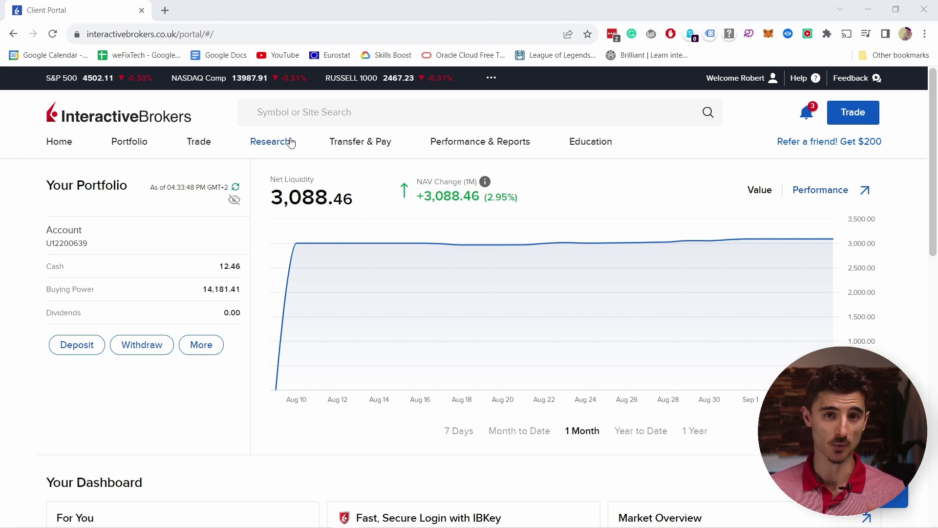
Step: Confirm Tiered as the IBKR Pricing Plan in account Settings, then return to the home page
click(745, 86)
click(683, 166)
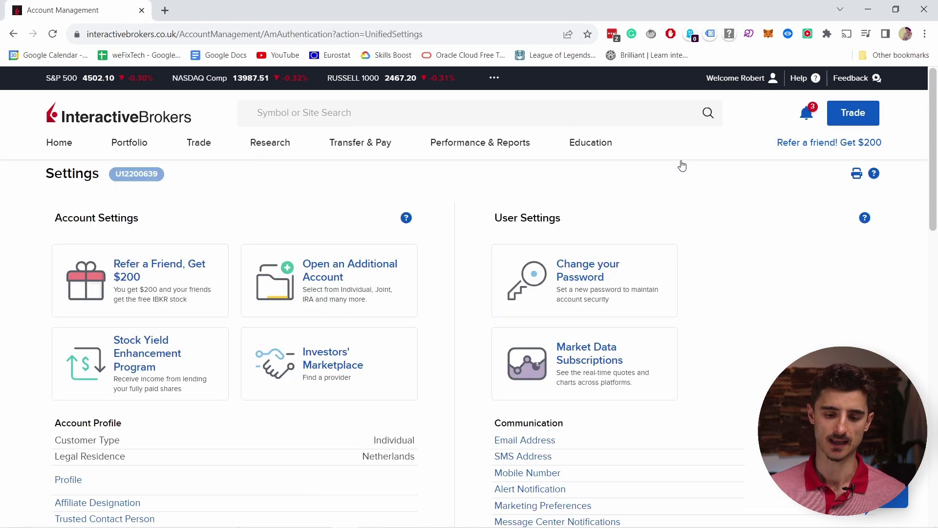
scroll(232, 314, down, 7)
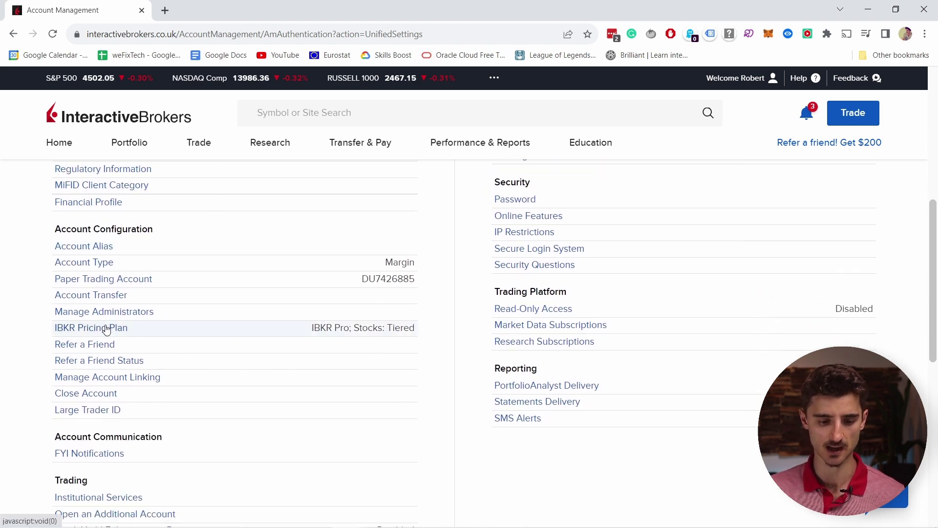
click(118, 331)
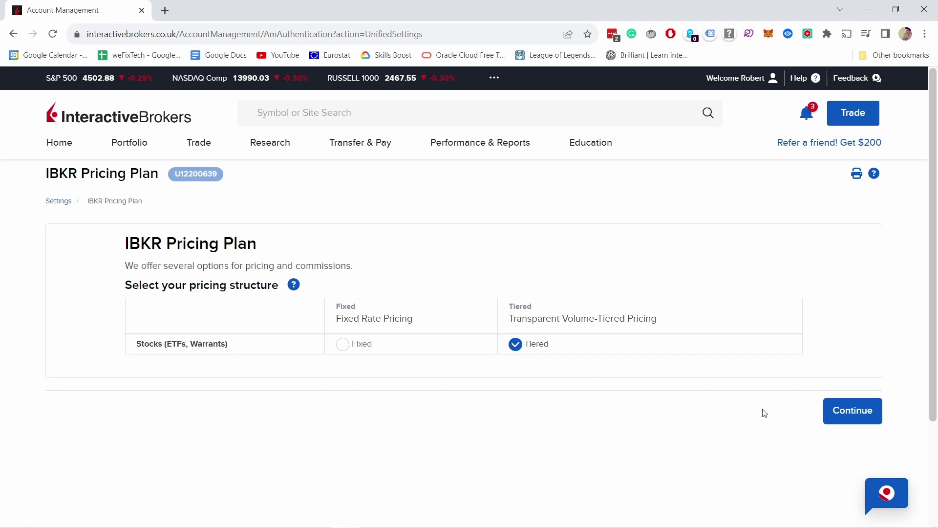
click(850, 414)
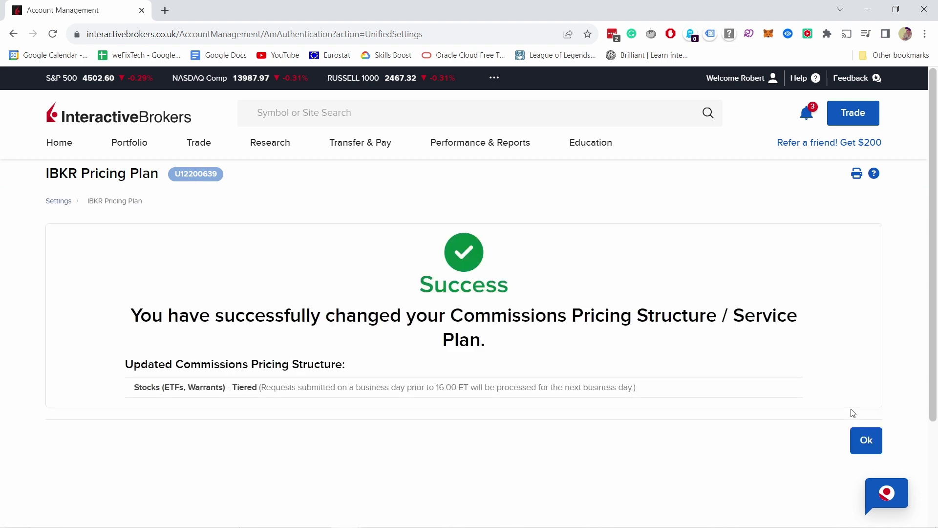
click(57, 143)
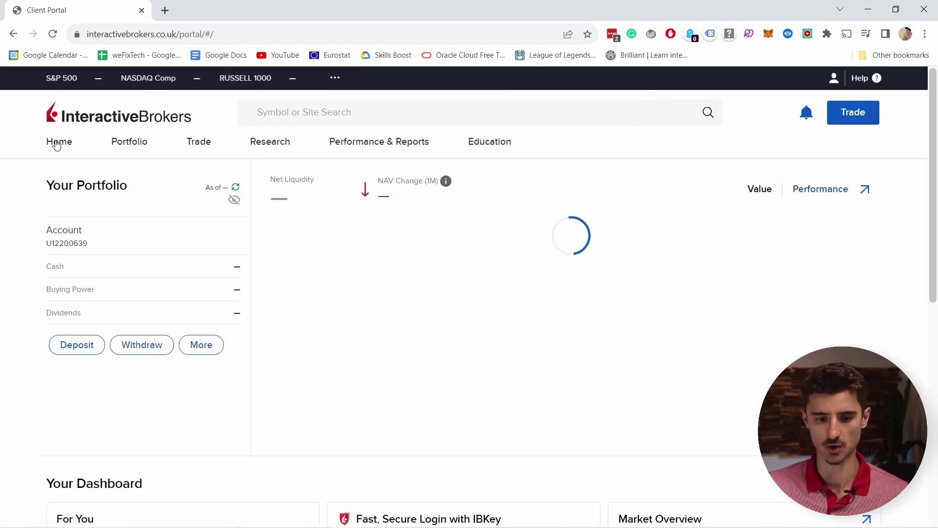
Step: Search symbols for 'TESLA' and browse the full results list, from TSLA on NASDAQ to Tesla bonds
click(297, 113)
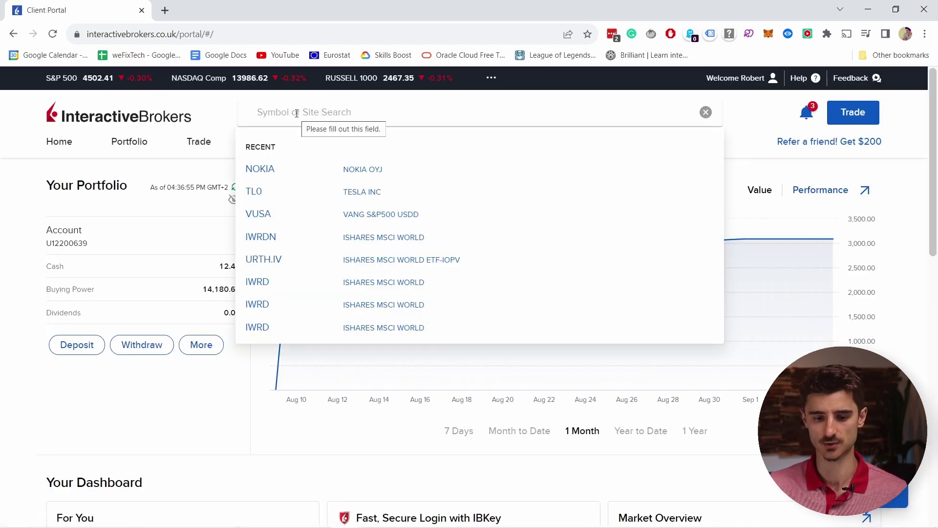
text(TESLA)
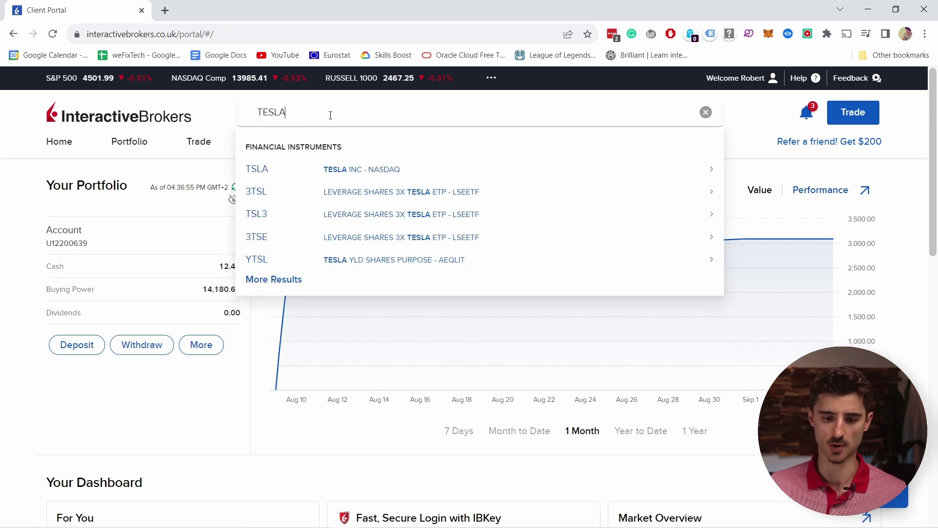
click(263, 283)
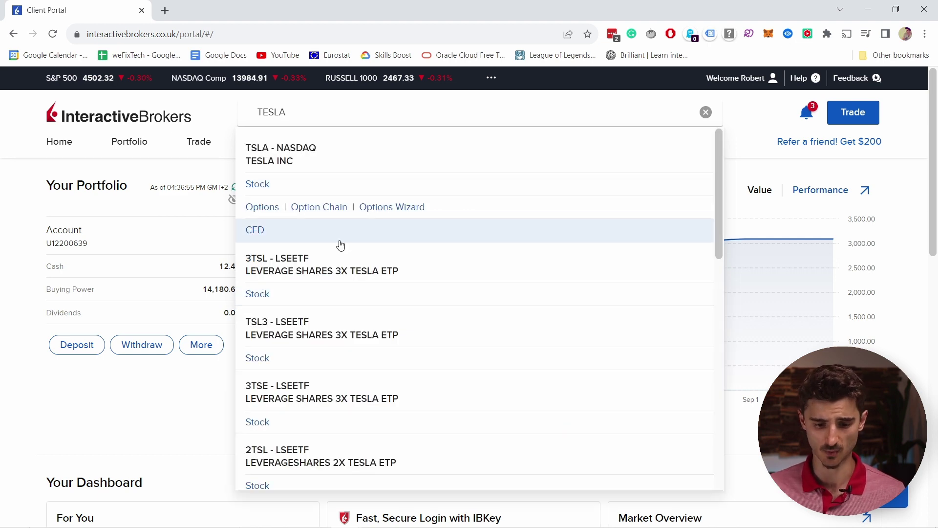
scroll(347, 255, down, 2)
scroll(349, 261, down, 5)
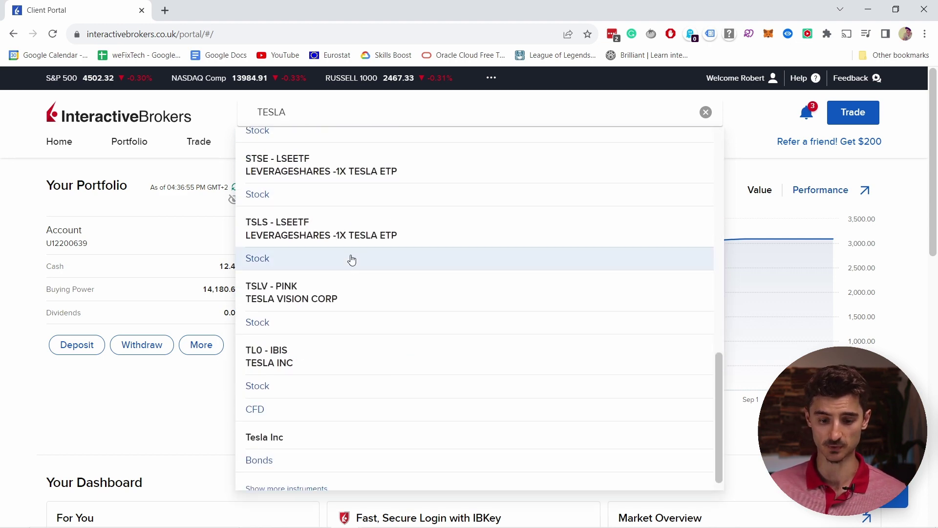
scroll(367, 259, up, 8)
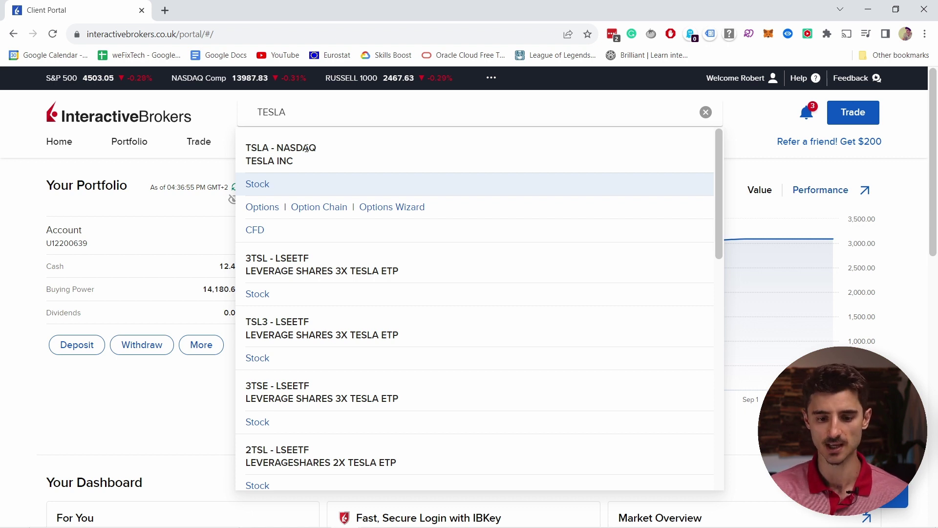
scroll(374, 205, down, 10)
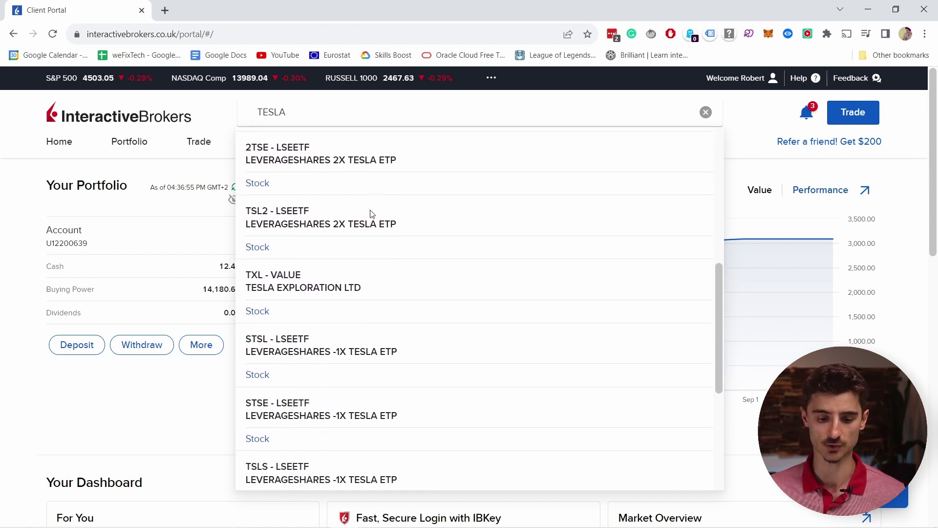
scroll(372, 211, down, 2)
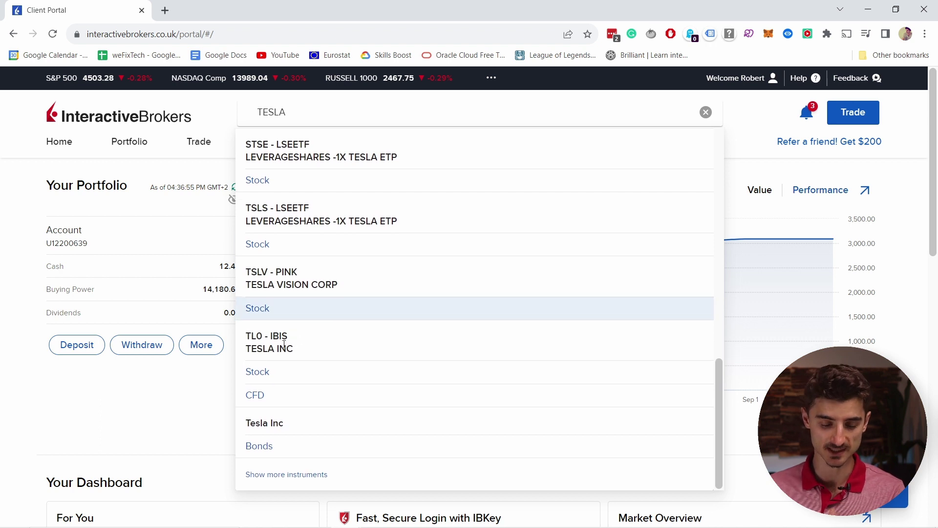